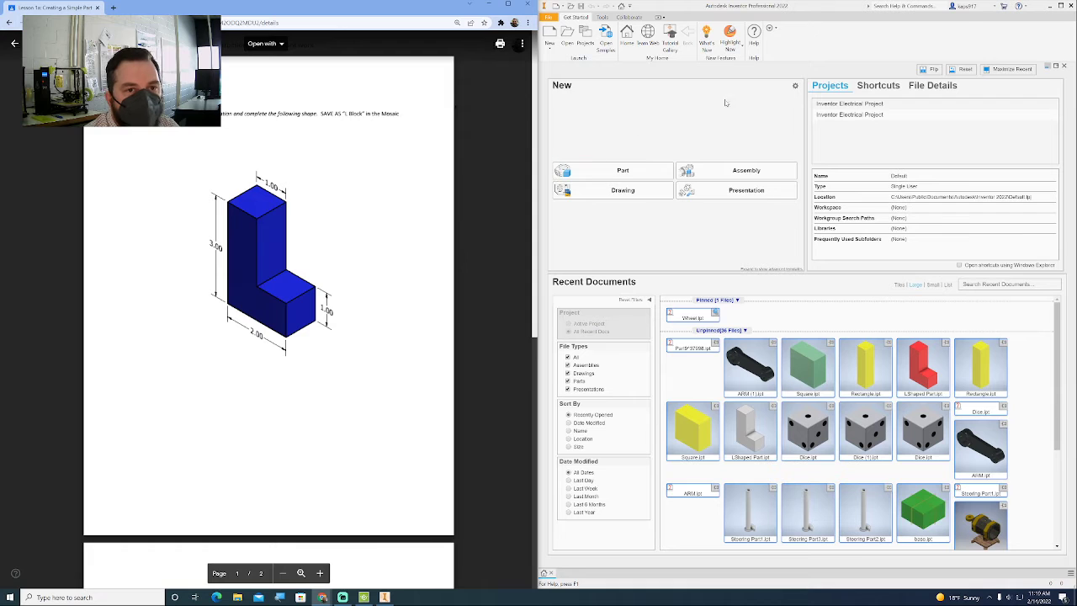
- Create a new part and start a 2D sketch on the vertical front (XY) origin plane
left_click(612, 174)
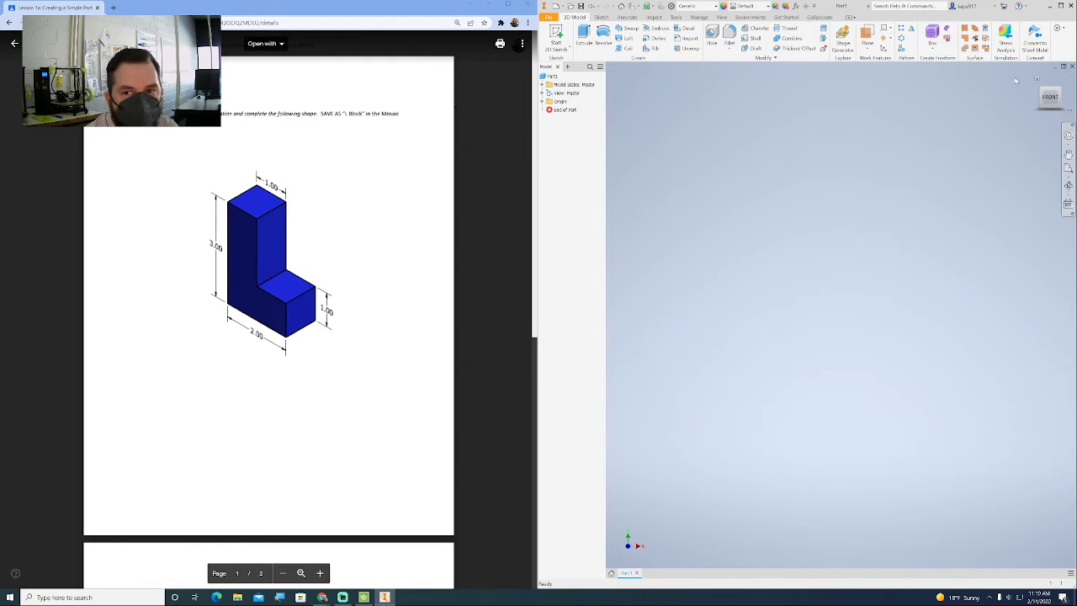
left_click(1038, 79)
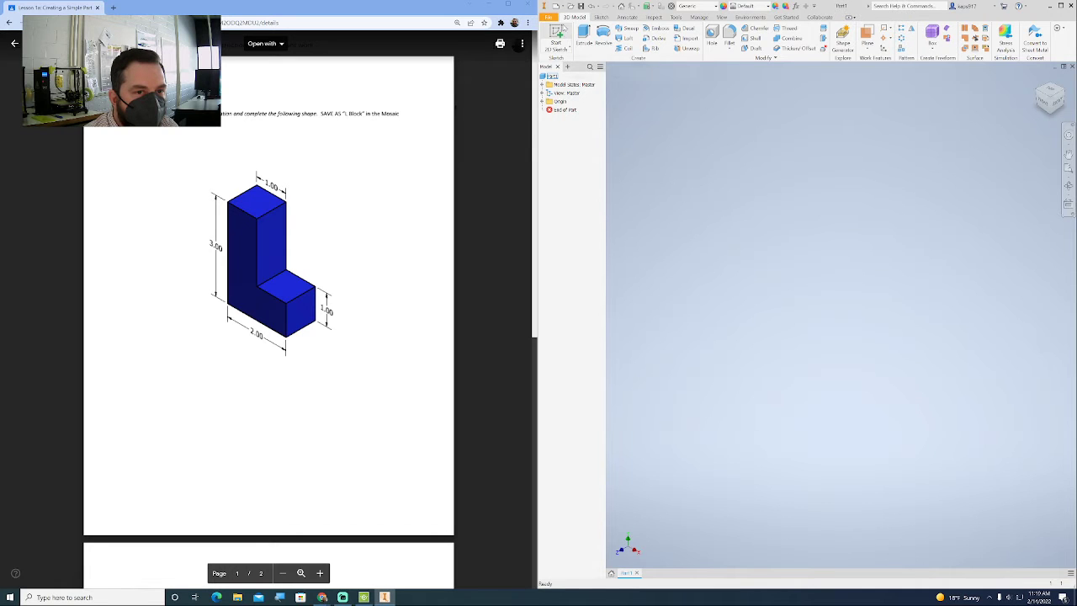
left_click(557, 35)
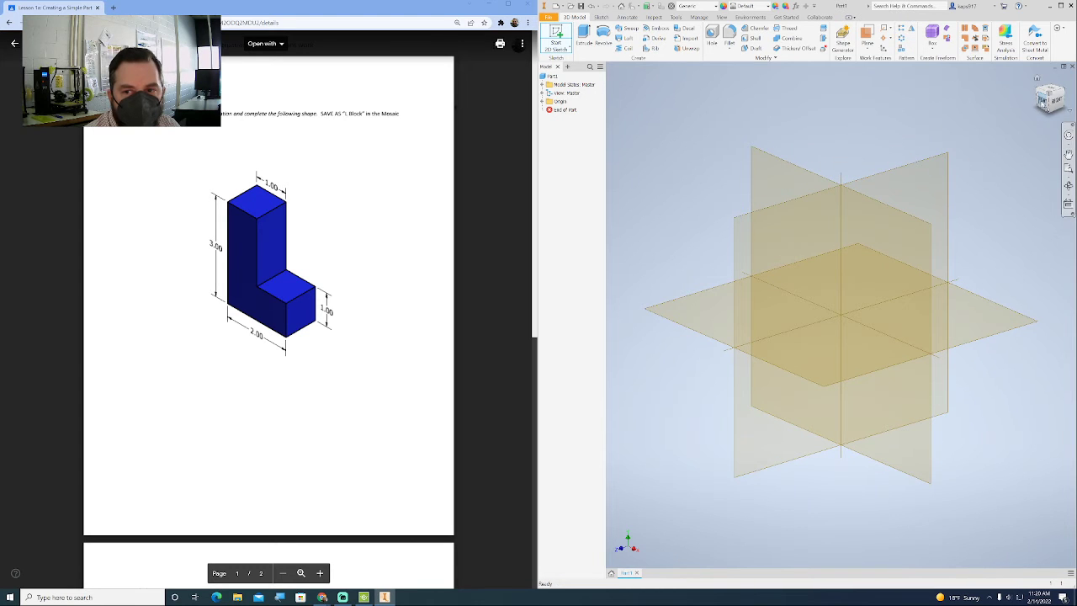
left_click(813, 172)
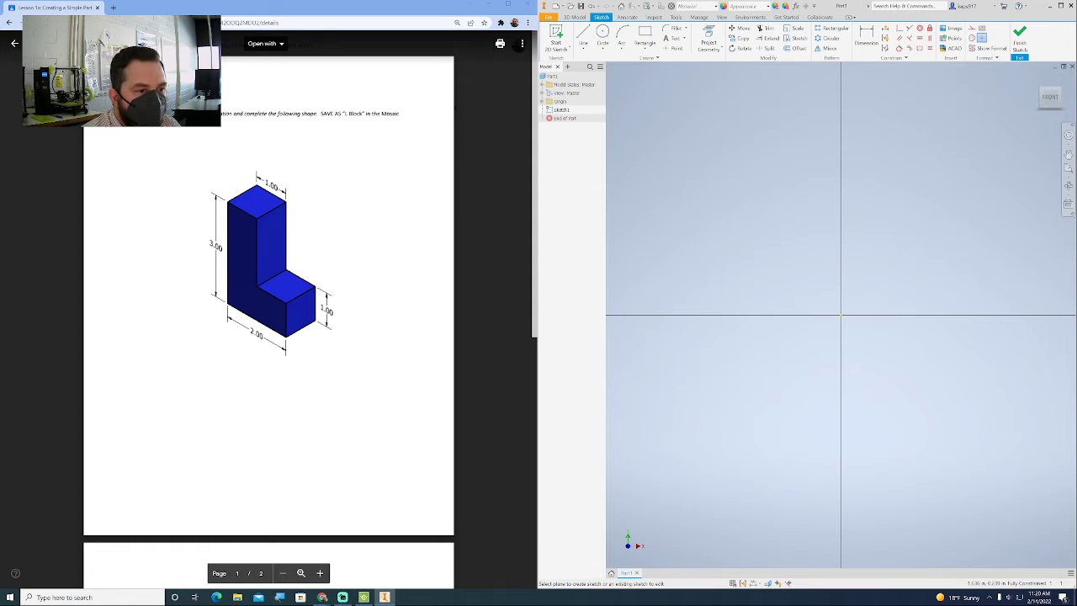
- Draw a 3 in vertical line straight up from the sketch origin
left_click(583, 35)
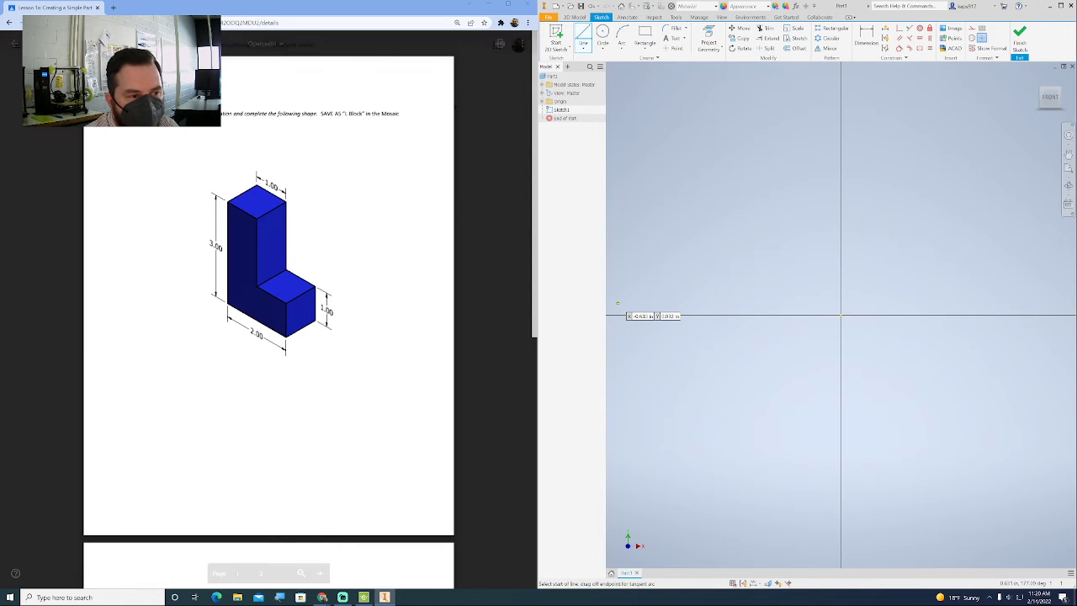
left_click(840, 316)
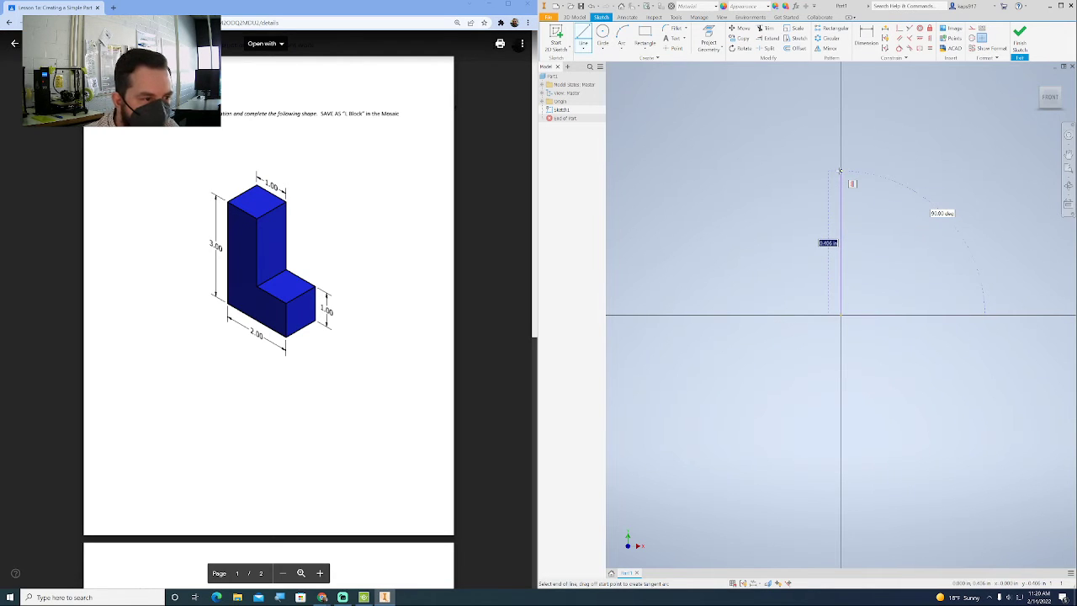
type("1")
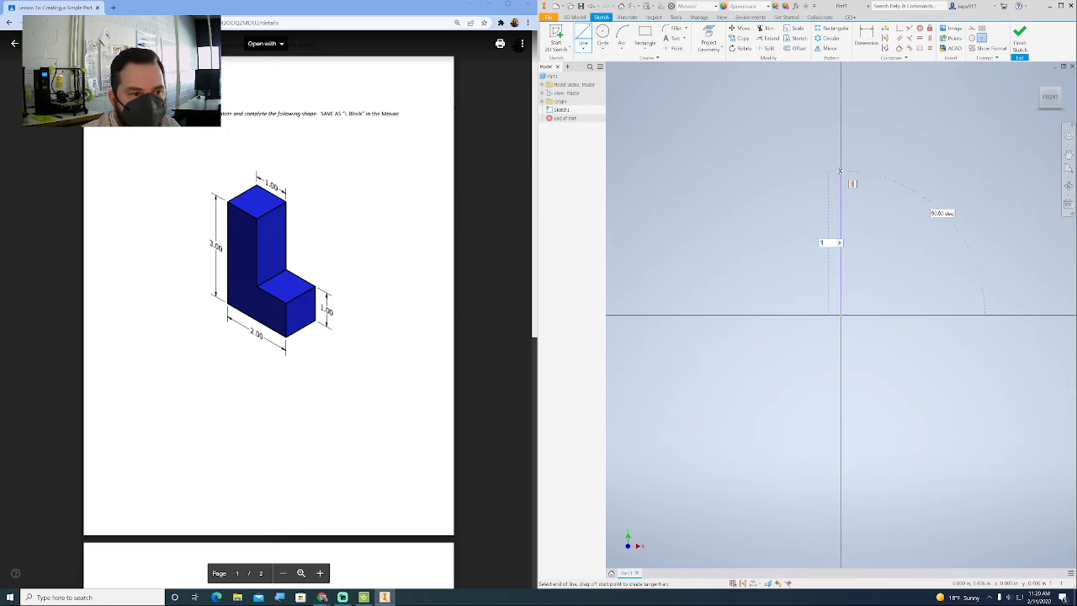
key("Return")
- Continue the profile with a 1 in horizontal line running right from the upper end of the vertical line
scroll(856, 196, "up", 3)
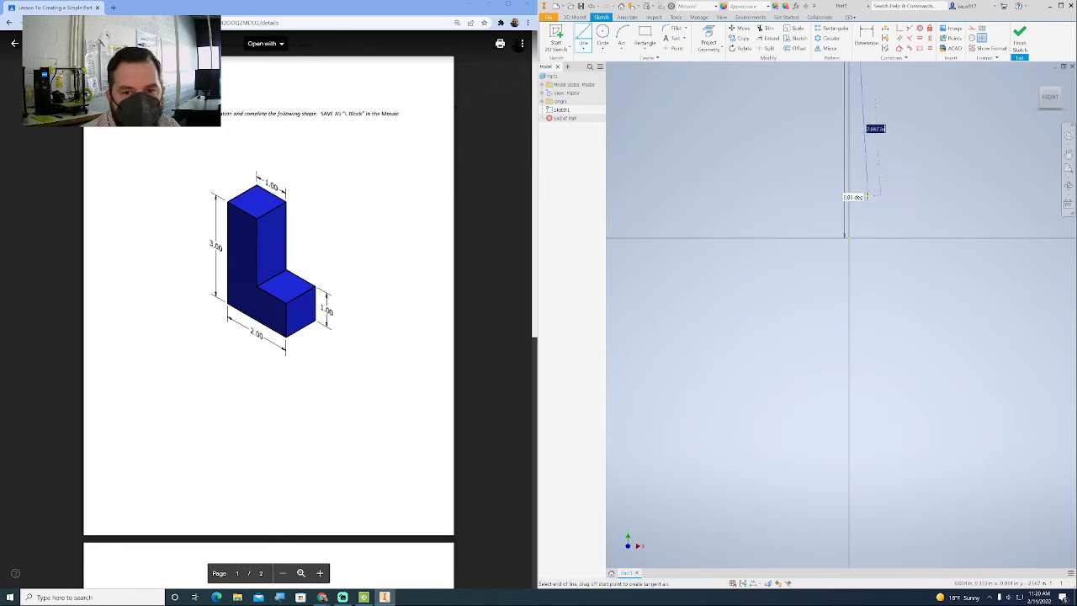
middle_click_drag(866, 198, 672, 356)
scroll(724, 332, "up", 3)
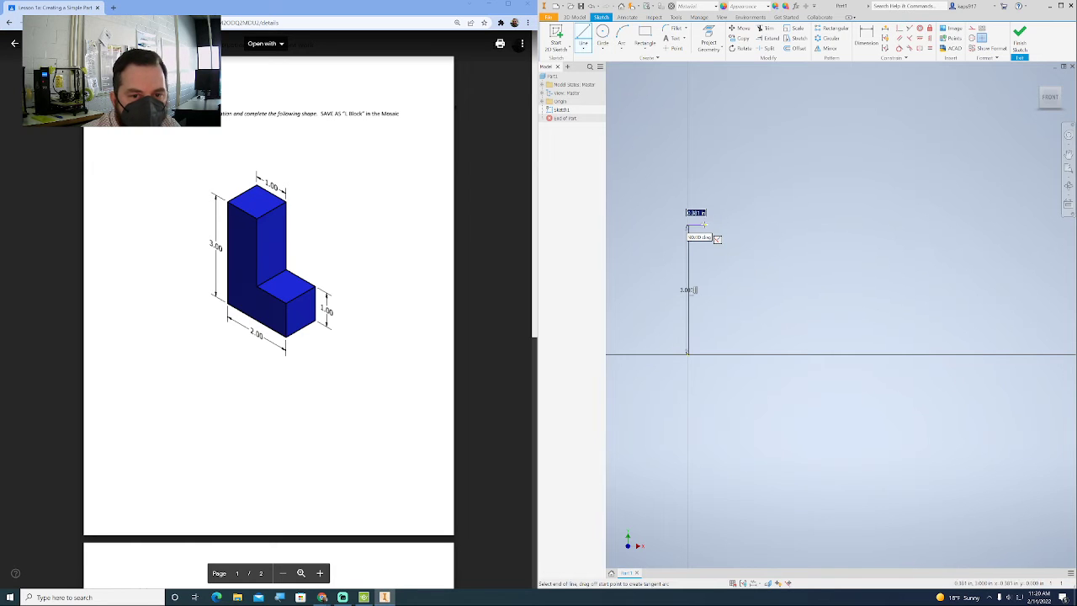
scroll(703, 228, "down", 3)
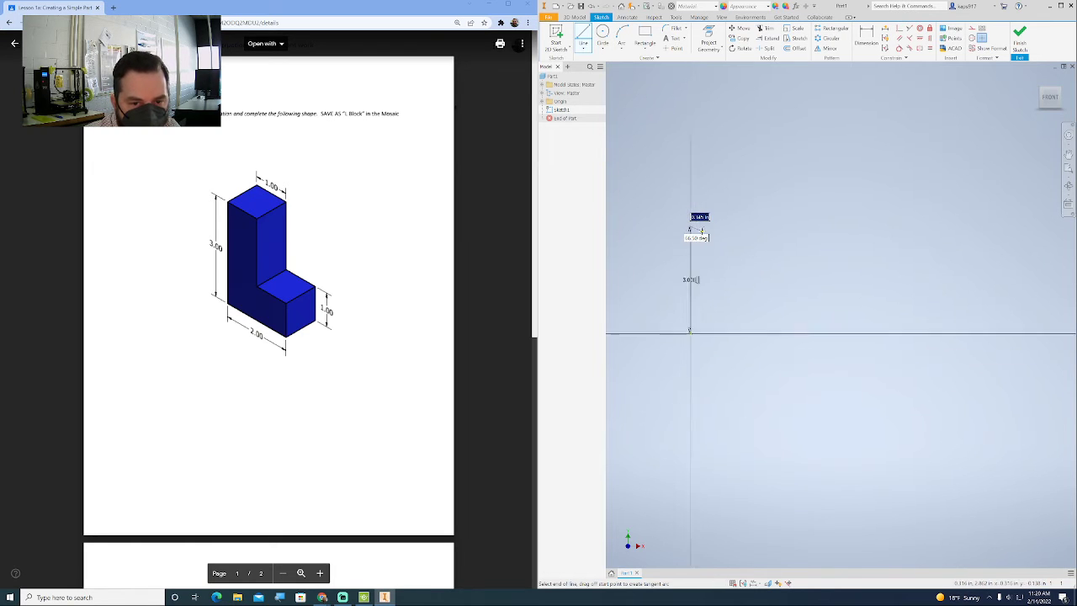
middle_click_drag(701, 229, 786, 250)
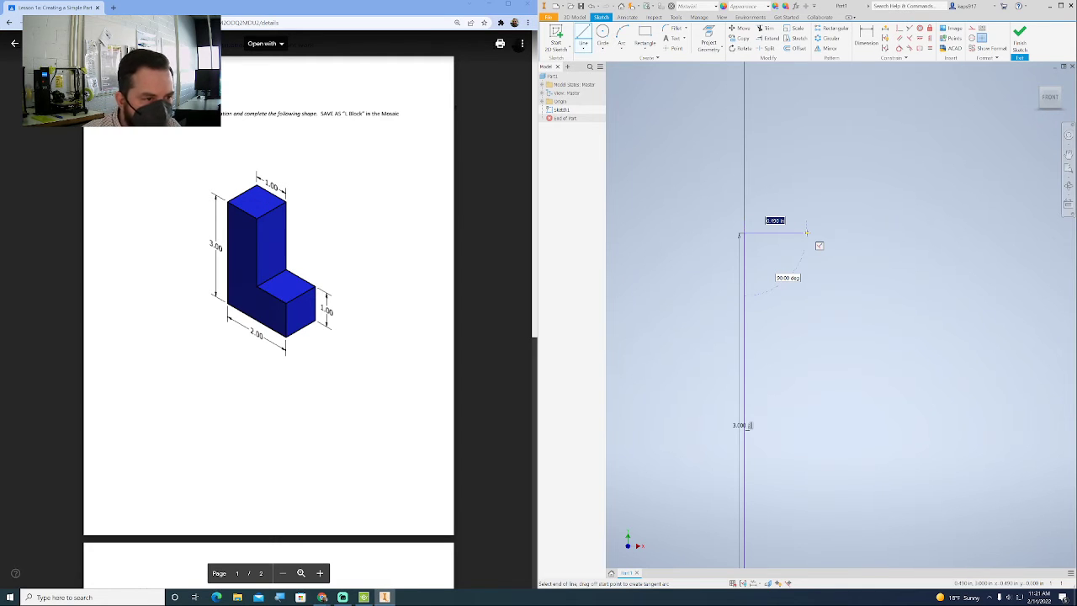
type("1")
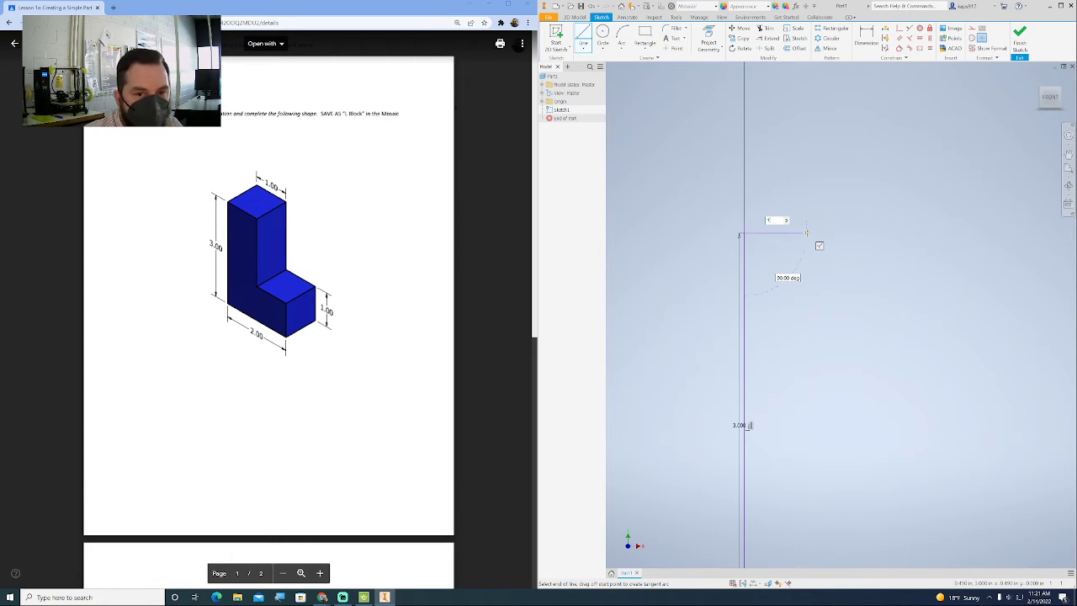
key("Return")
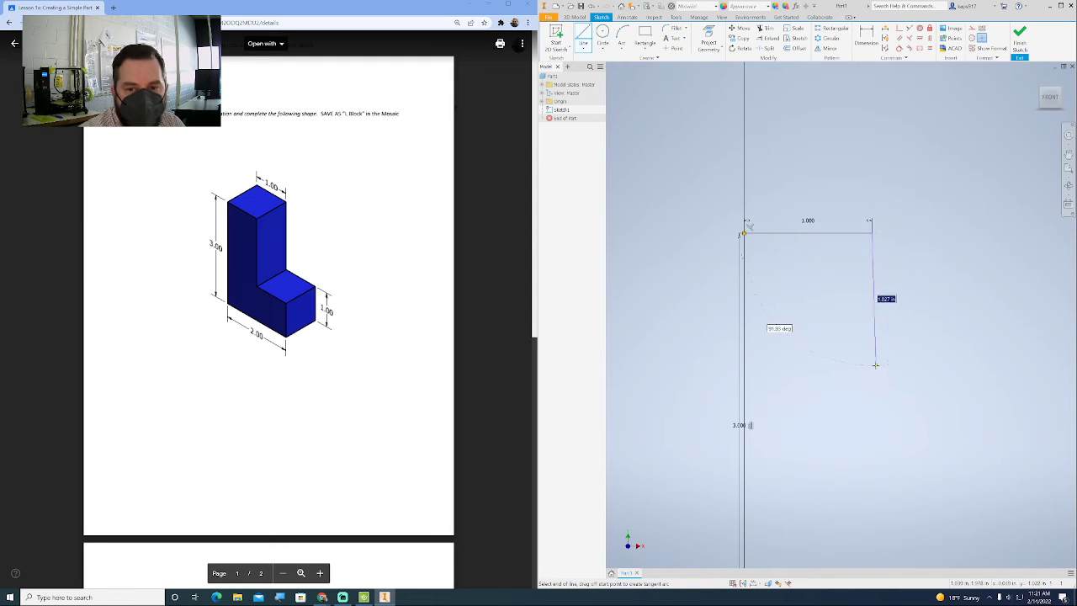
- Close the L profile with lines about 2.03 in down, 0.95 in right, 0.97 in down to the horizontal axis, and back to the origin
middle_click_drag(868, 393, 839, 275)
scroll(849, 318, "up", 5)
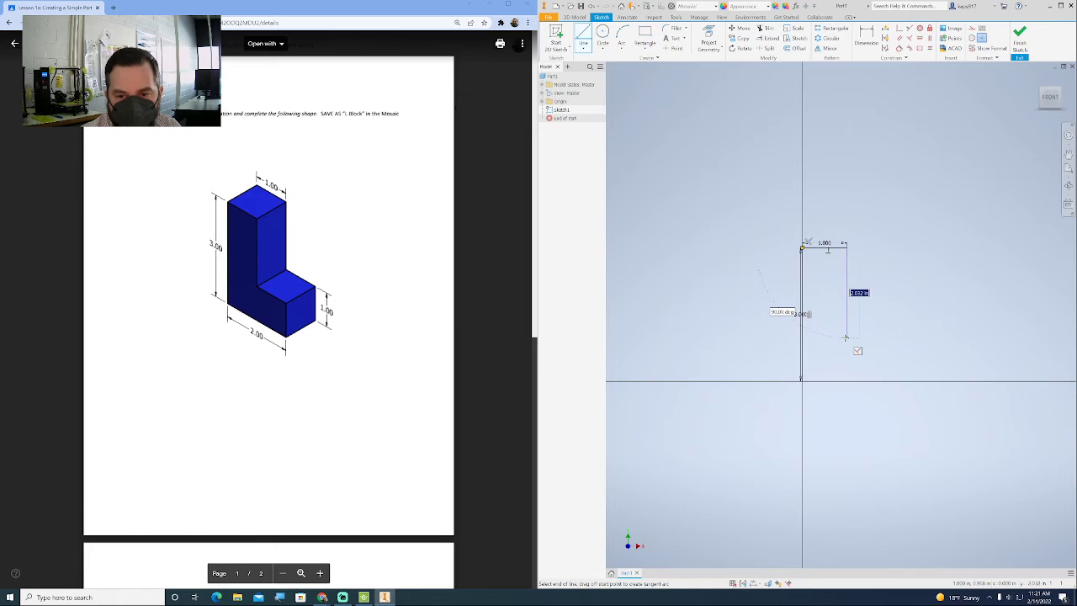
left_click(845, 337)
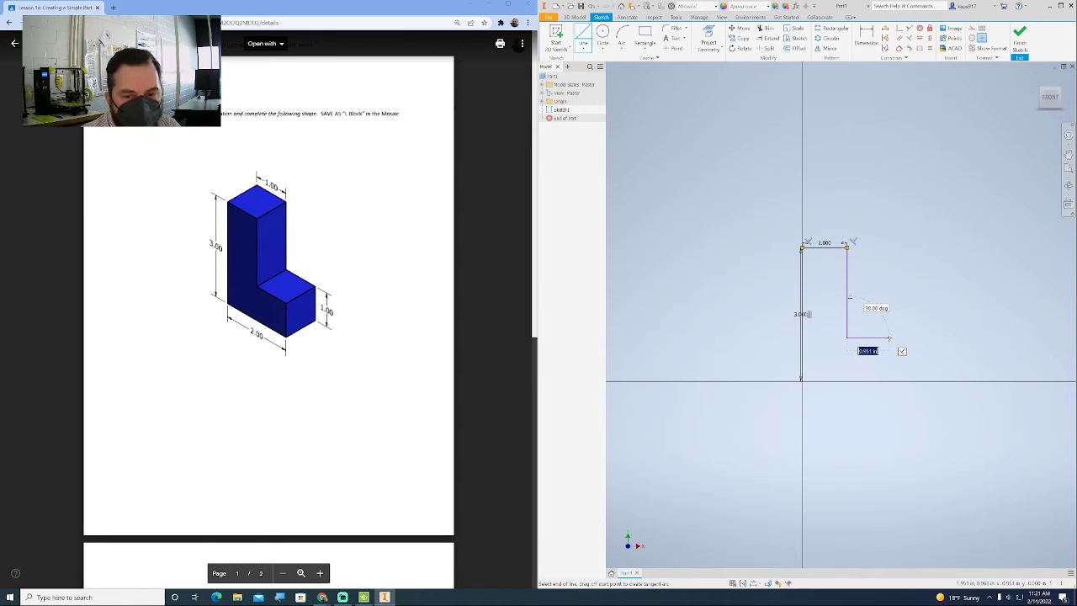
left_click(889, 338)
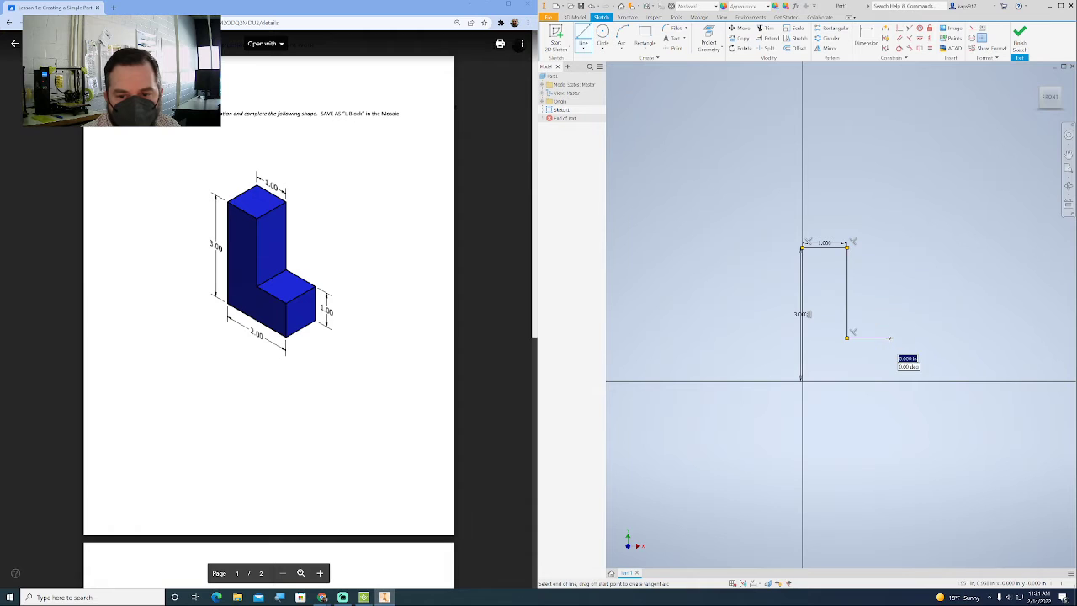
left_click(889, 382)
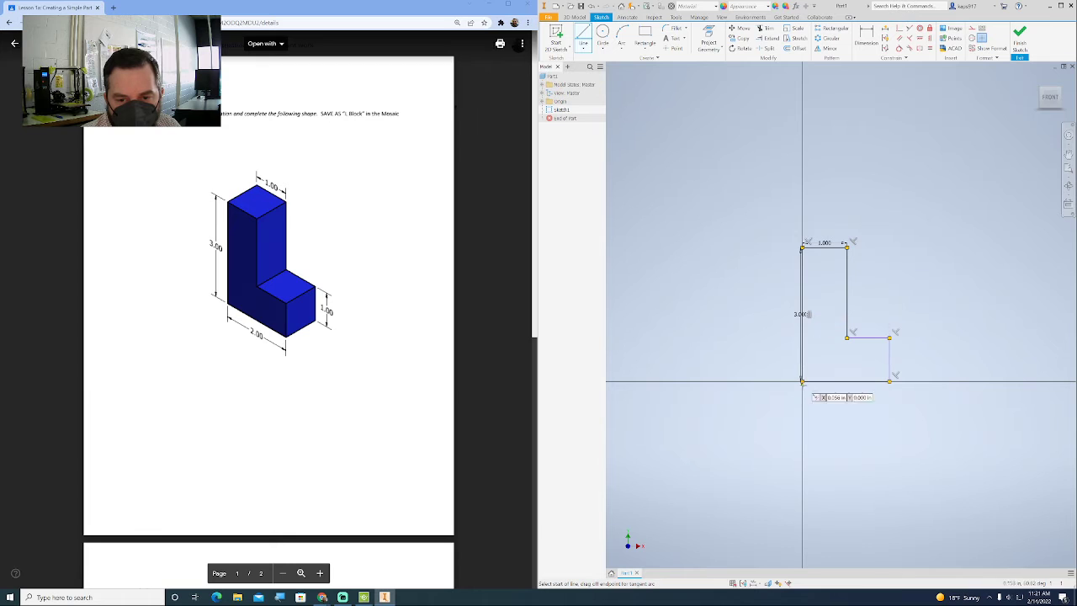
left_click(802, 381)
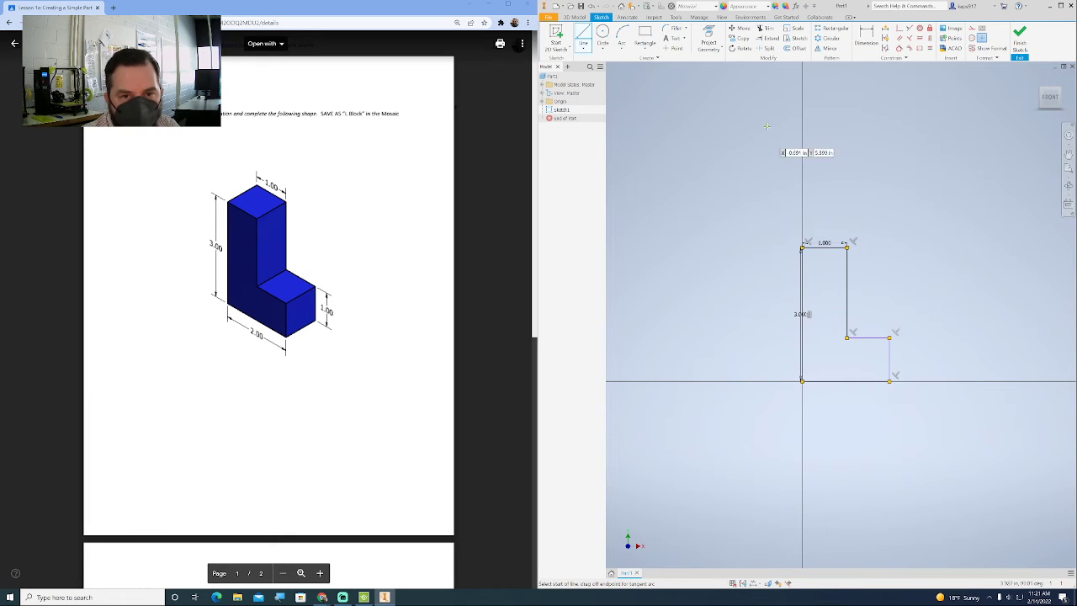
key("Escape")
- Dimension the bottom edge of the L profile to 2 in
left_click(867, 38)
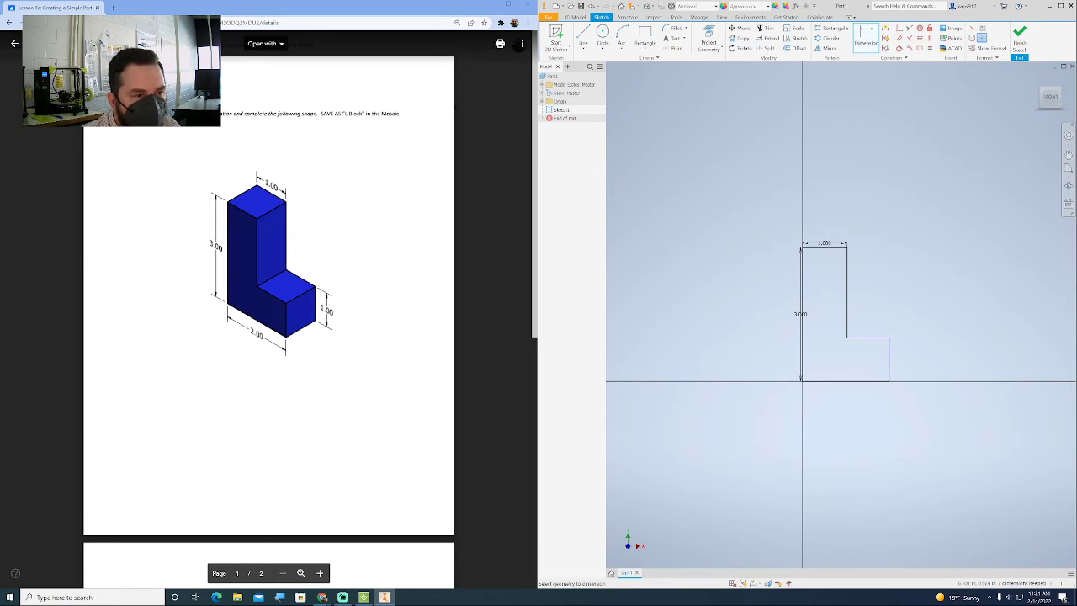
left_click(832, 382)
left_click(844, 399)
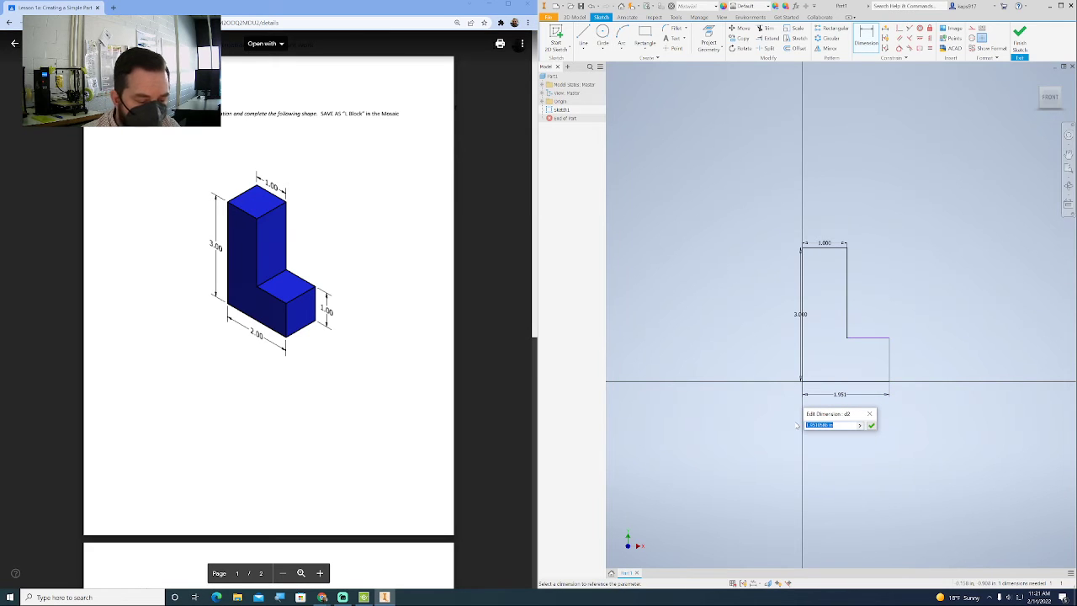
type("2")
key("Return")
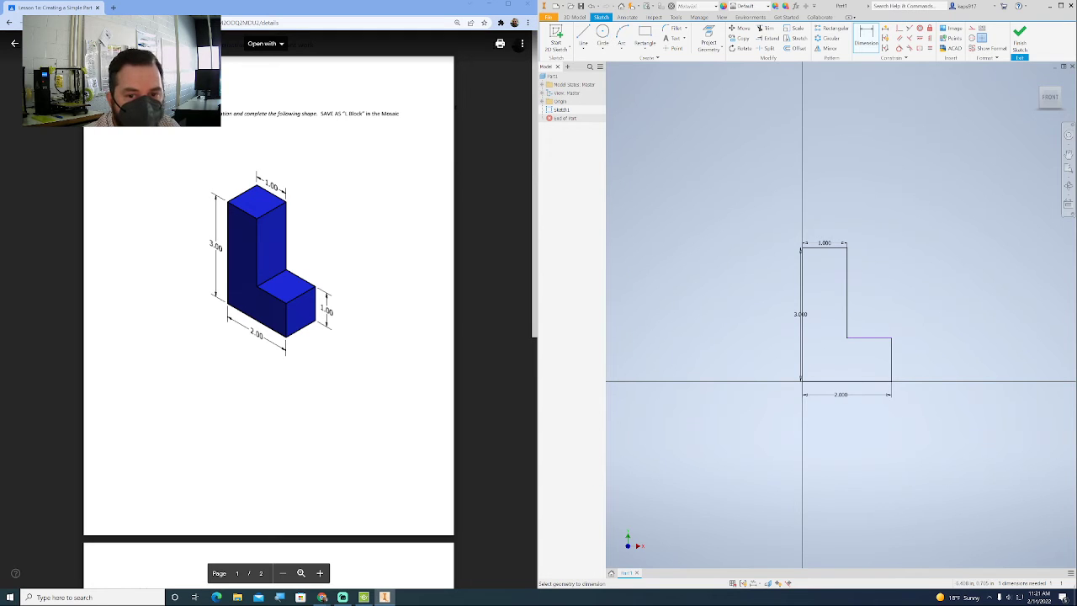
- Dimension the short vertical edge at the right end of the foot to 1 in
left_click(895, 364)
left_click(912, 360)
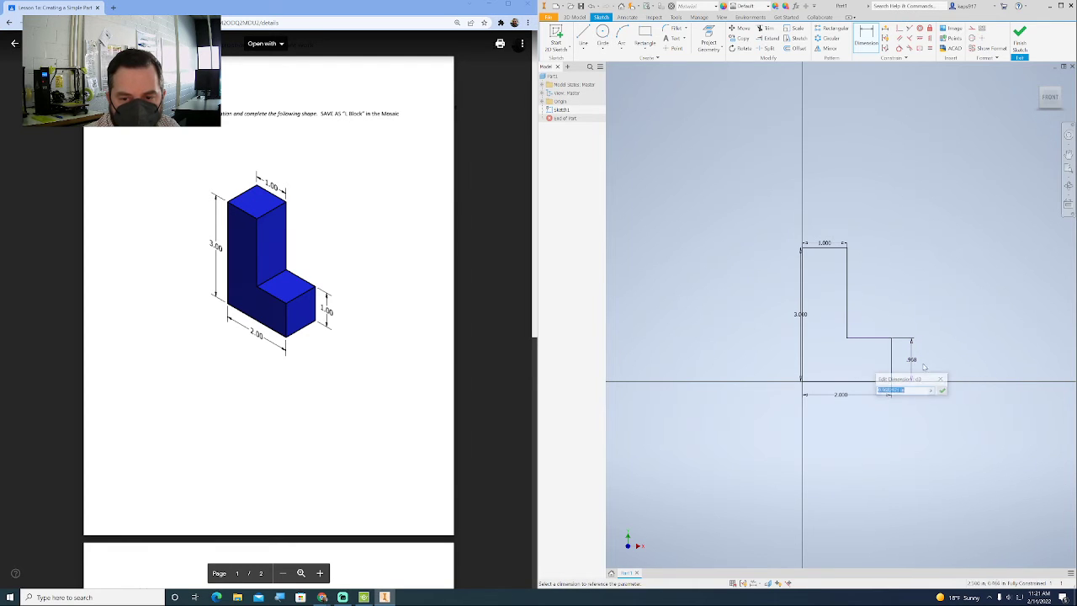
type("1")
key("Return")
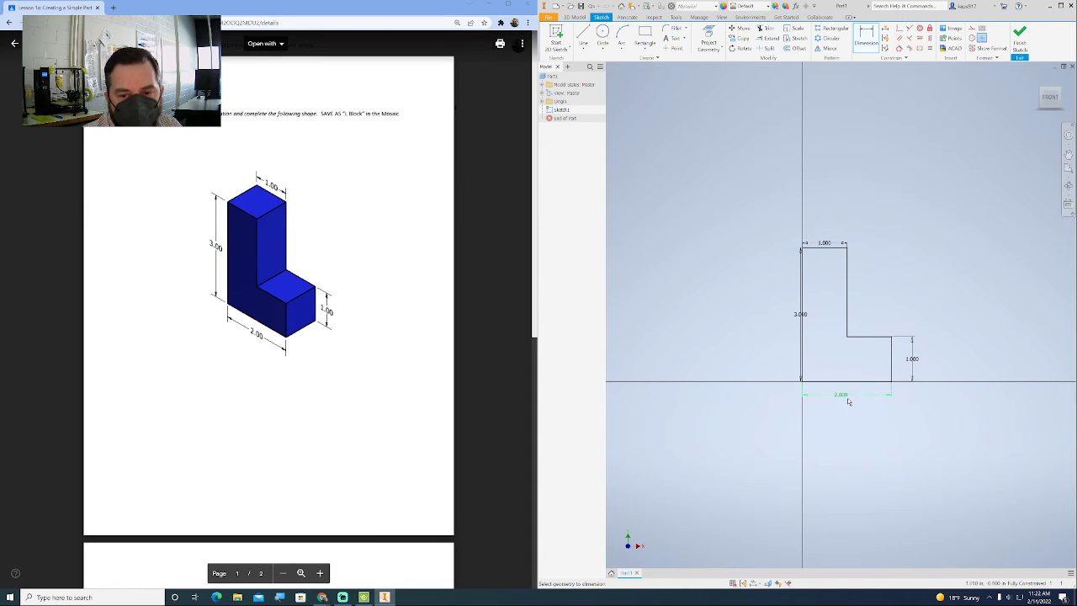
- Leave the Dimension command and finish the L-shaped sketch
left_click(827, 243)
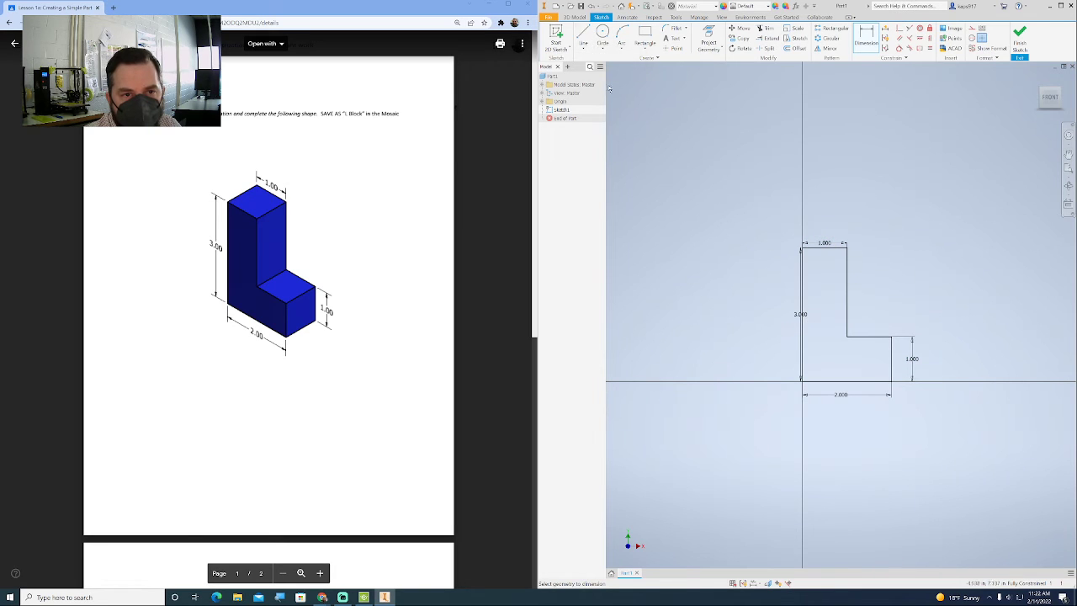
left_click(847, 278)
key("Escape")
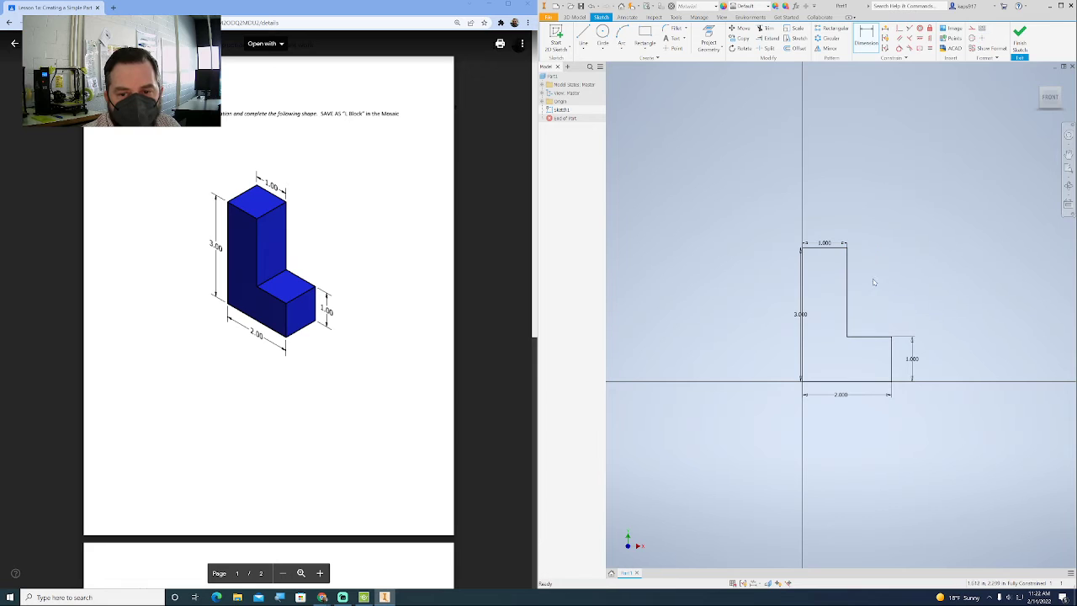
left_click(848, 283)
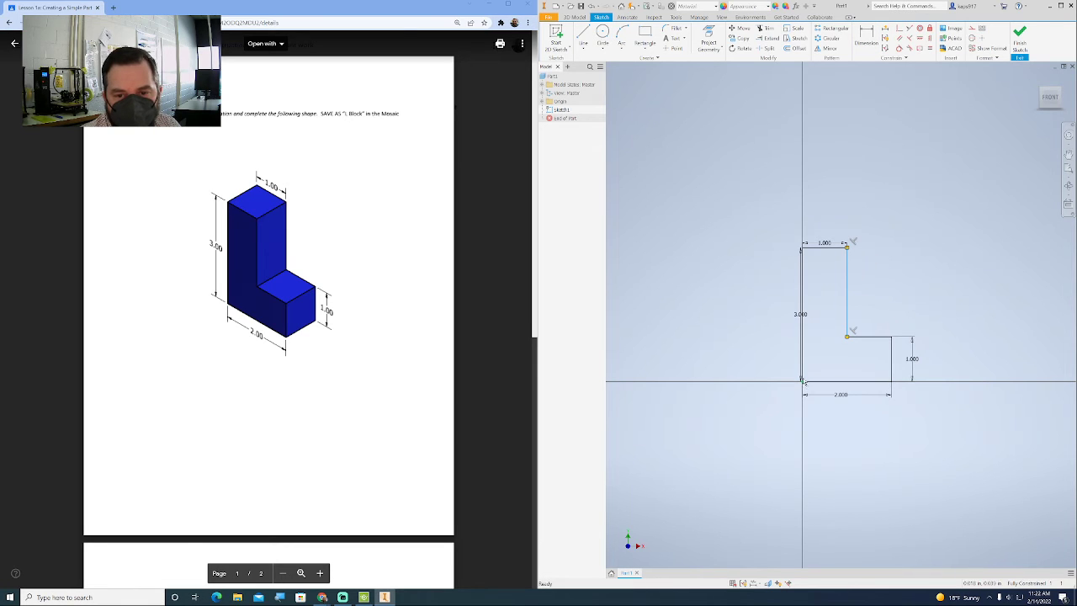
left_click(802, 269)
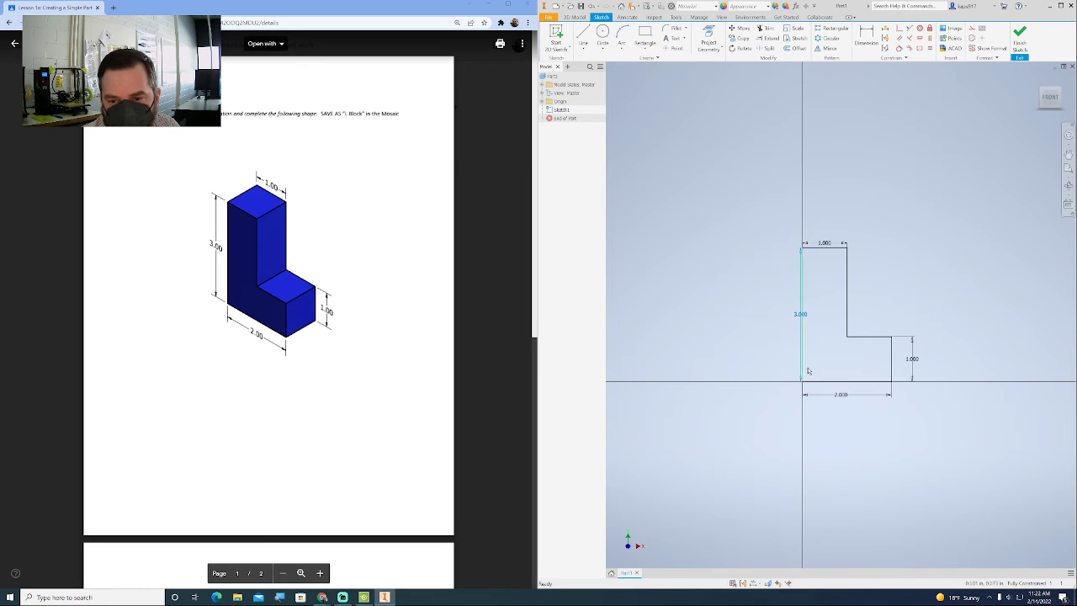
left_click(1020, 41)
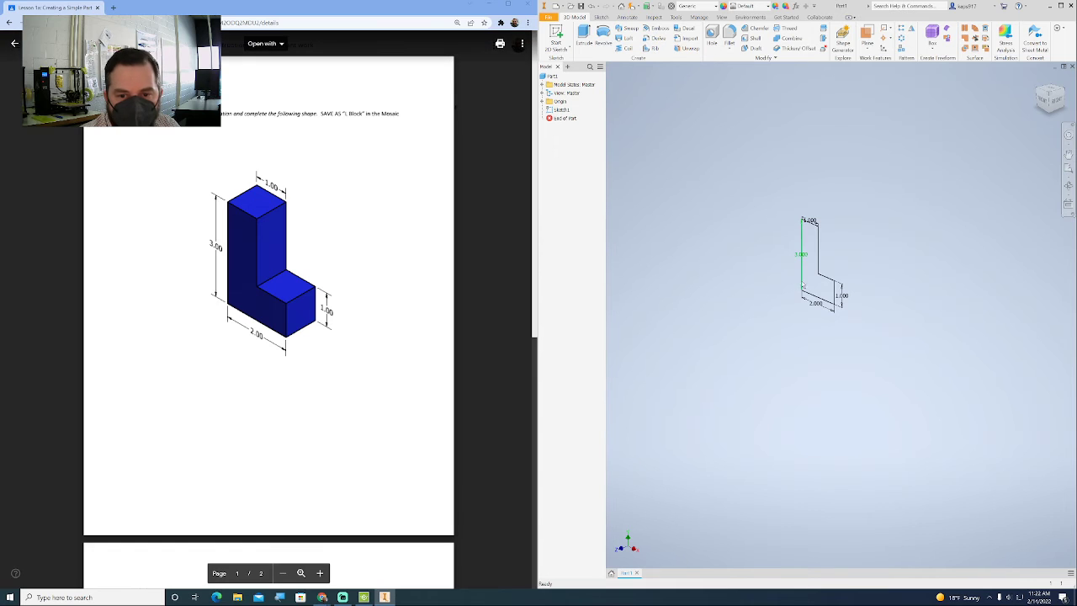
scroll(805, 241, "up", 5)
scroll(805, 241, "down", 6)
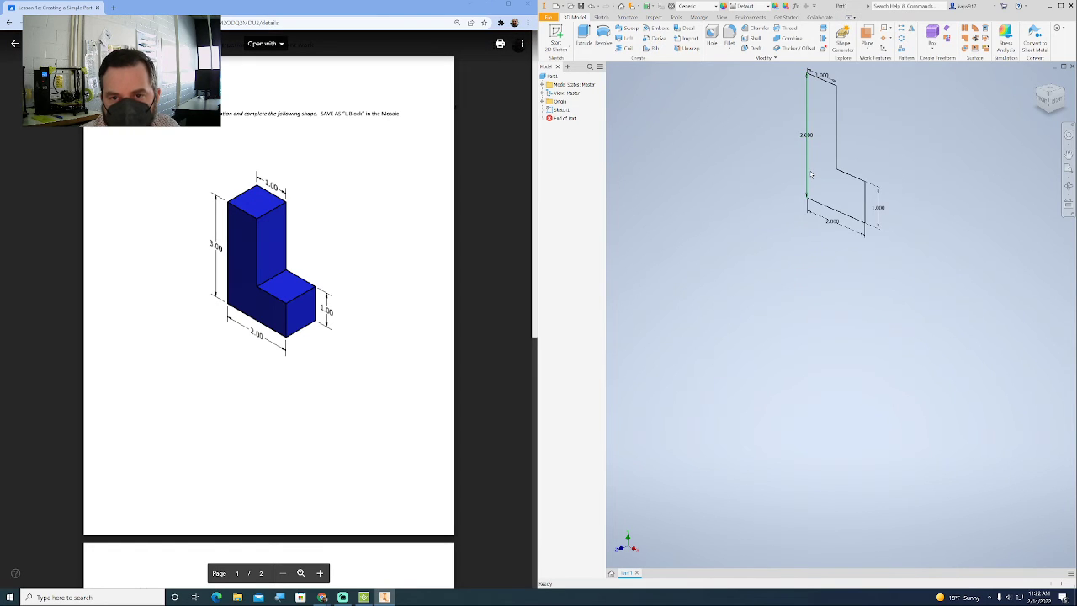
left_click(809, 167)
left_click(839, 141)
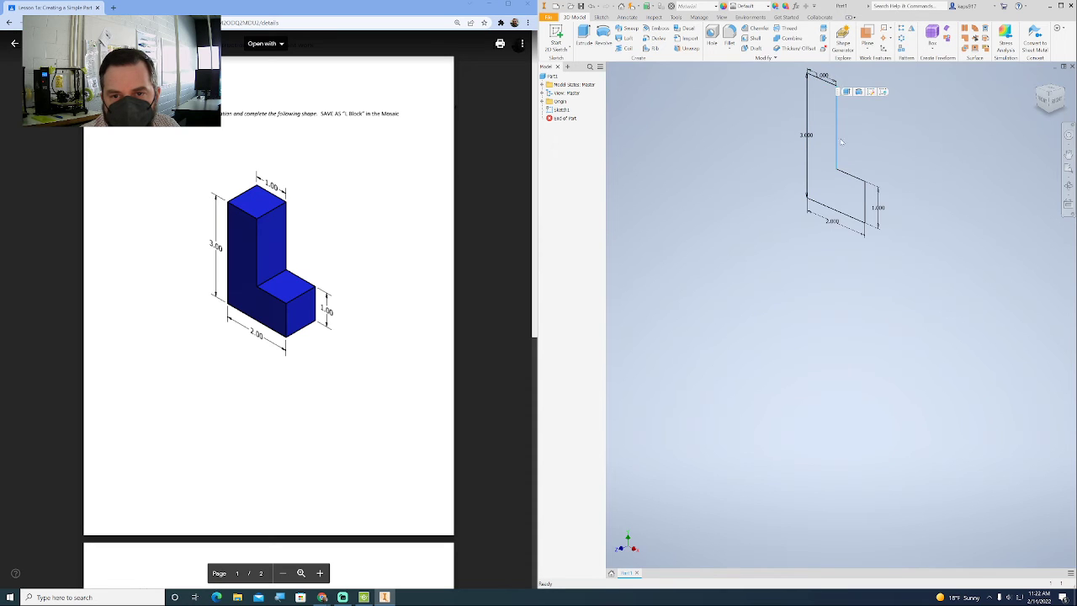
left_click(850, 175)
left_click(826, 211)
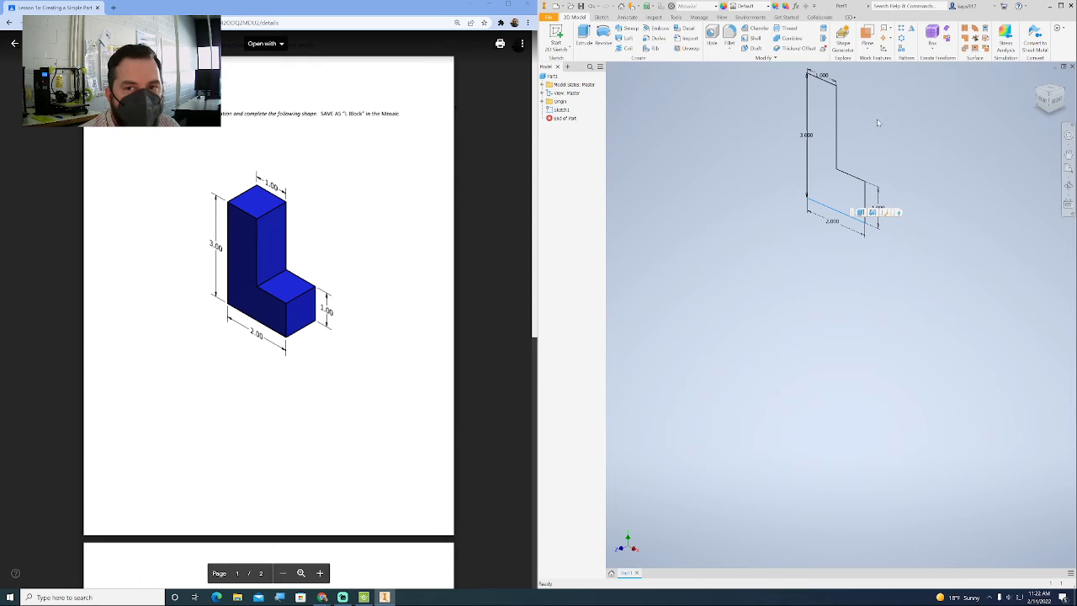
- Extrude the L-shaped profile 1 in and return the part to its home view
mouse_move(878, 123)
middle_mouse_down()
mouse_move(836, 172)
mouse_move(833, 215)
middle_mouse_up()
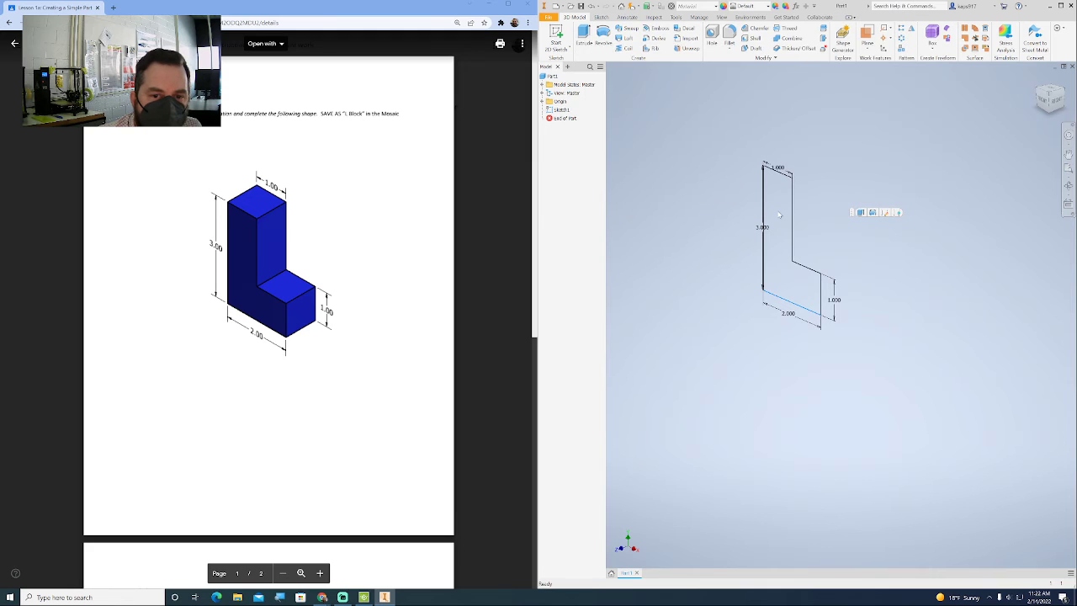
left_click(585, 35)
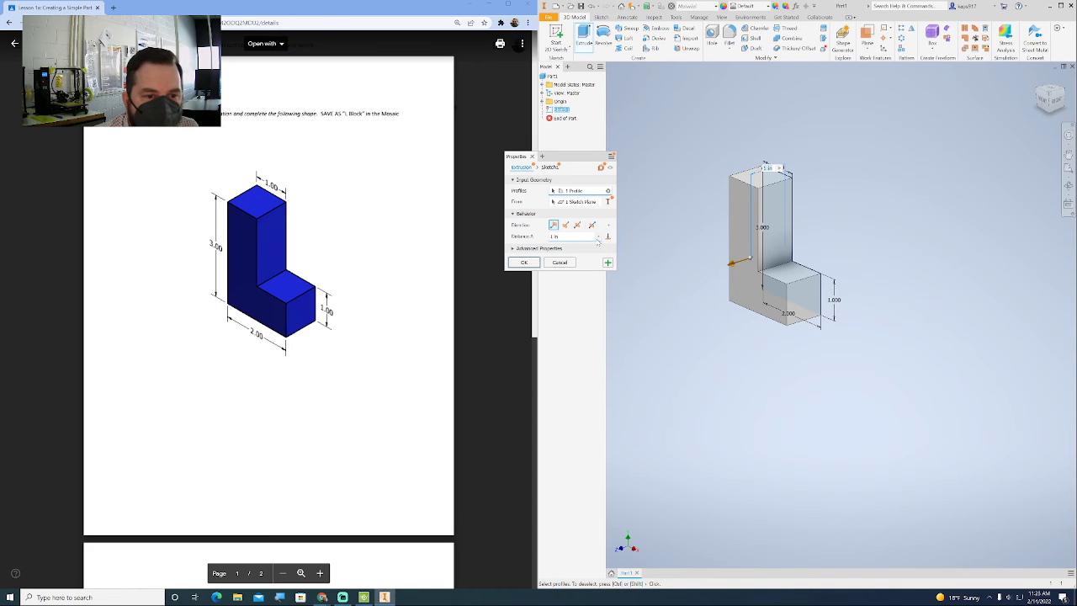
left_click(536, 262)
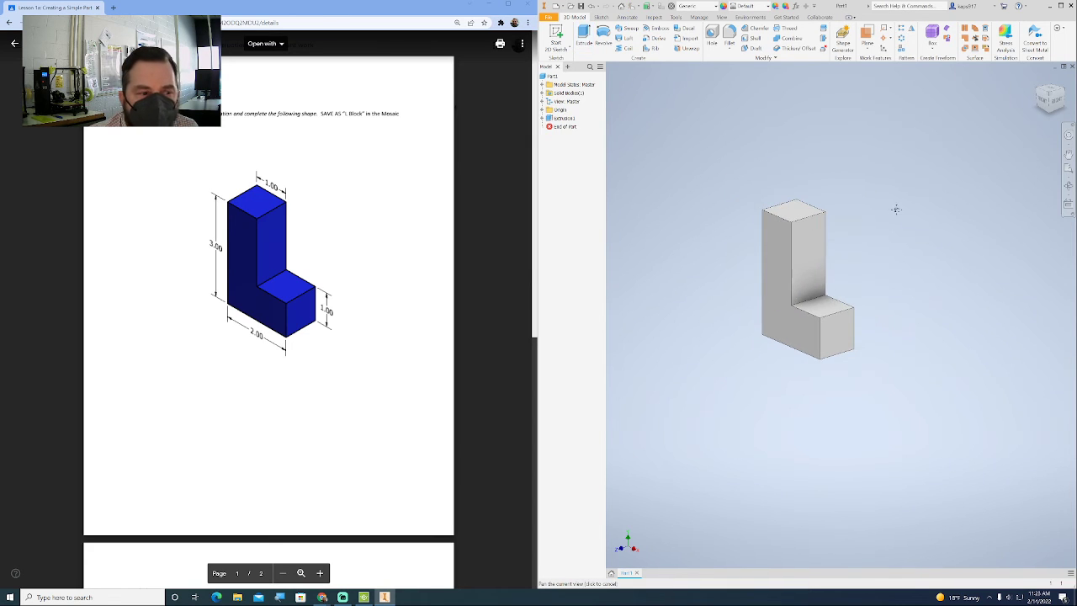
left_click(1036, 78)
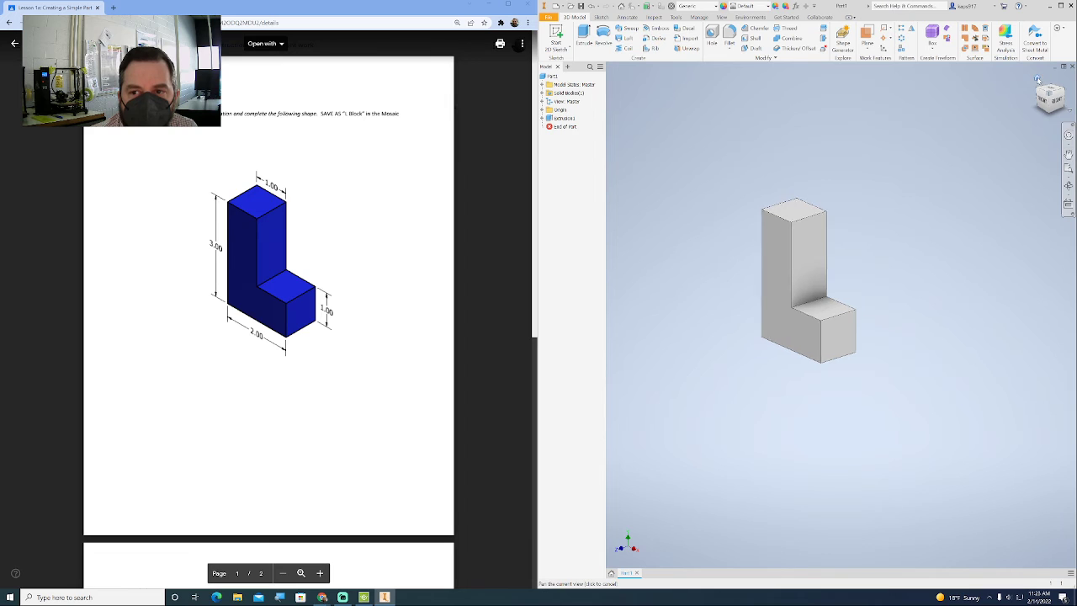
- Try the Clear - Blue appearance on the L-shaped part
scroll(783, 241, "down", 4)
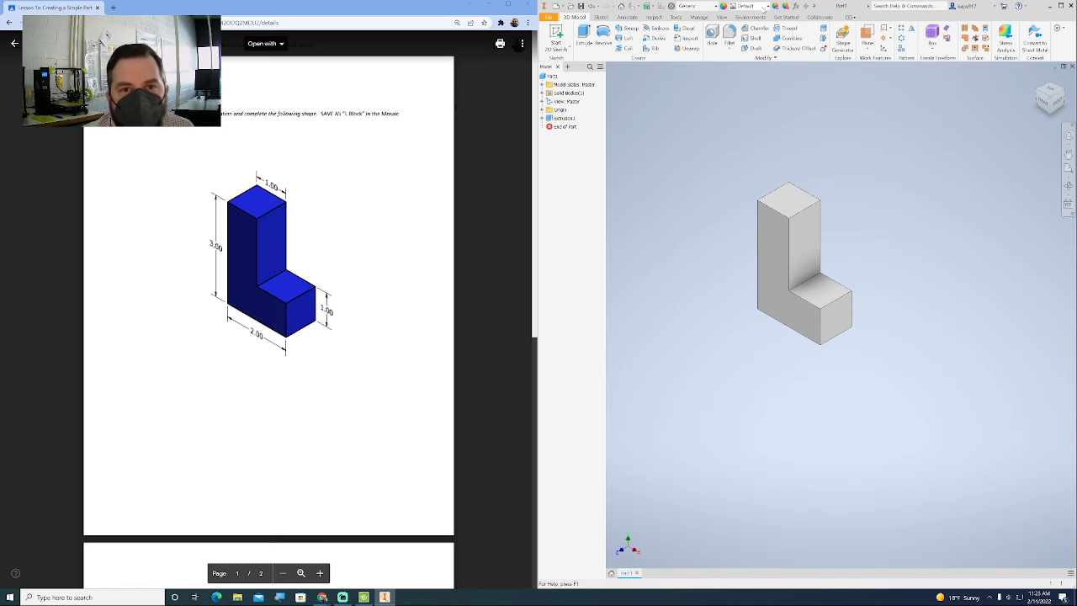
left_click(765, 7)
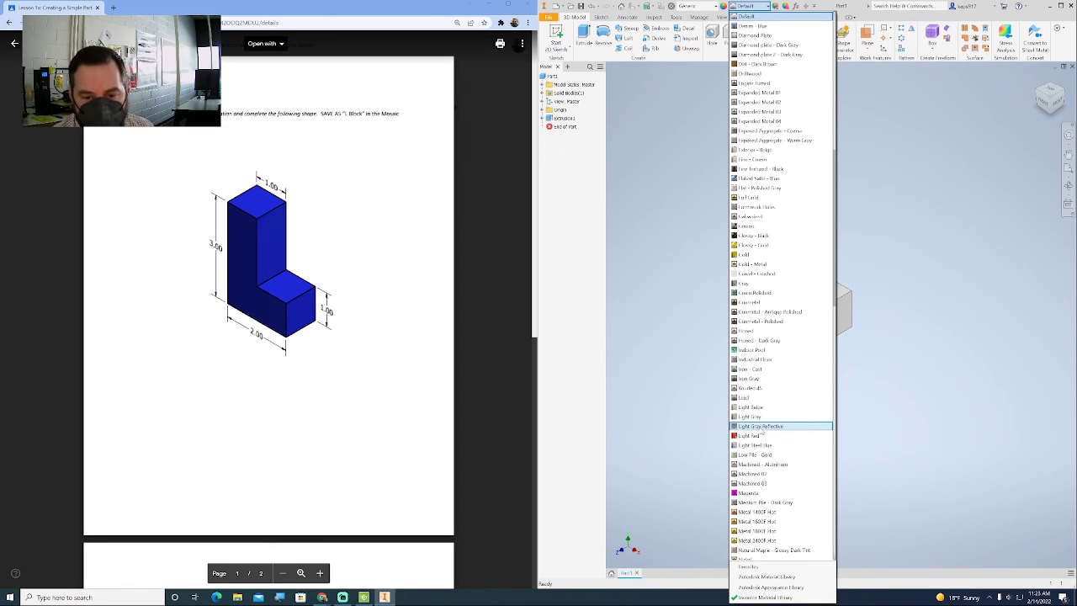
scroll(767, 416, "up", 12)
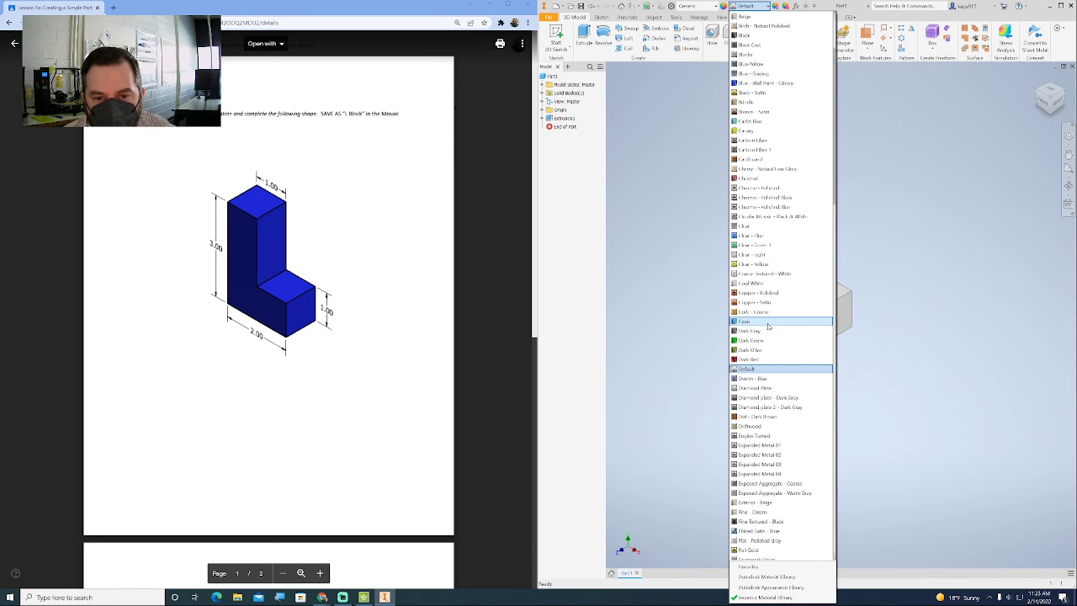
left_click(756, 236)
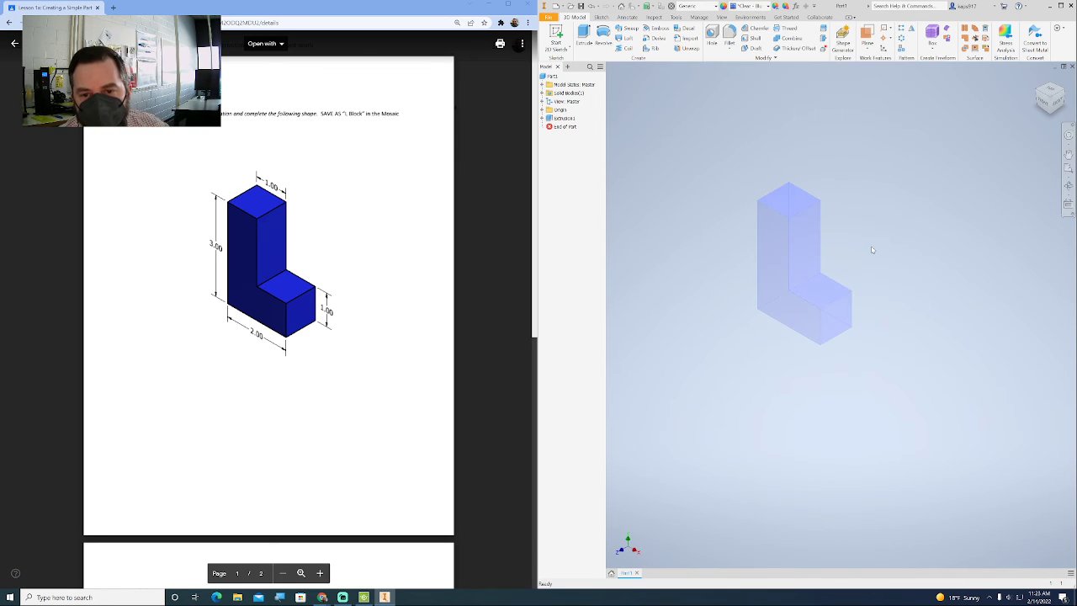
- Apply the Blue - Wall Paint - Glossy appearance to the L-shaped part
left_click(748, 6)
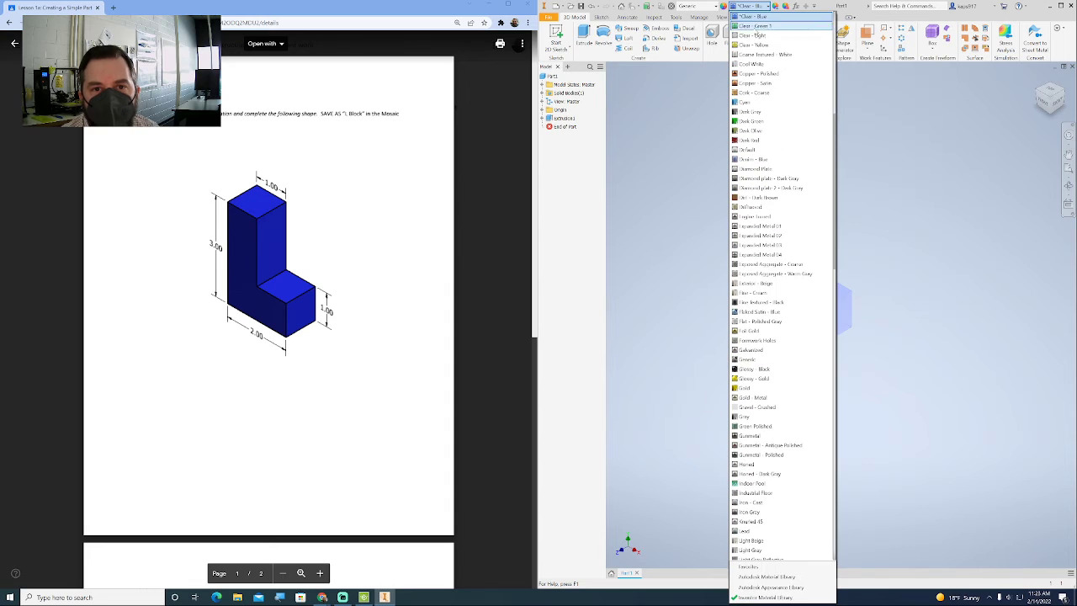
scroll(777, 129, "up", 5)
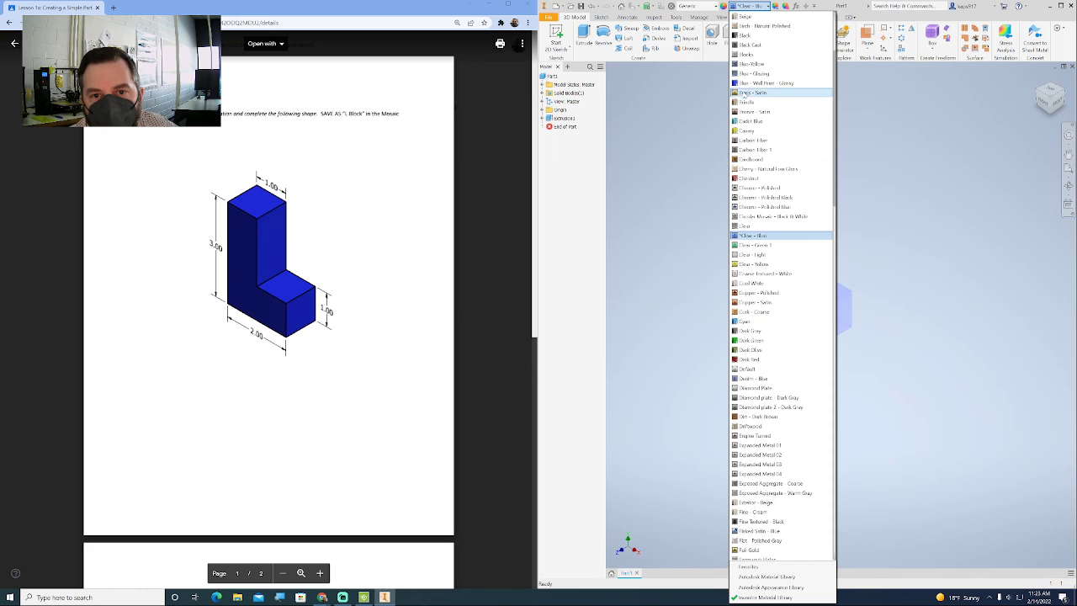
left_click(766, 83)
scroll(901, 233, "down", 3)
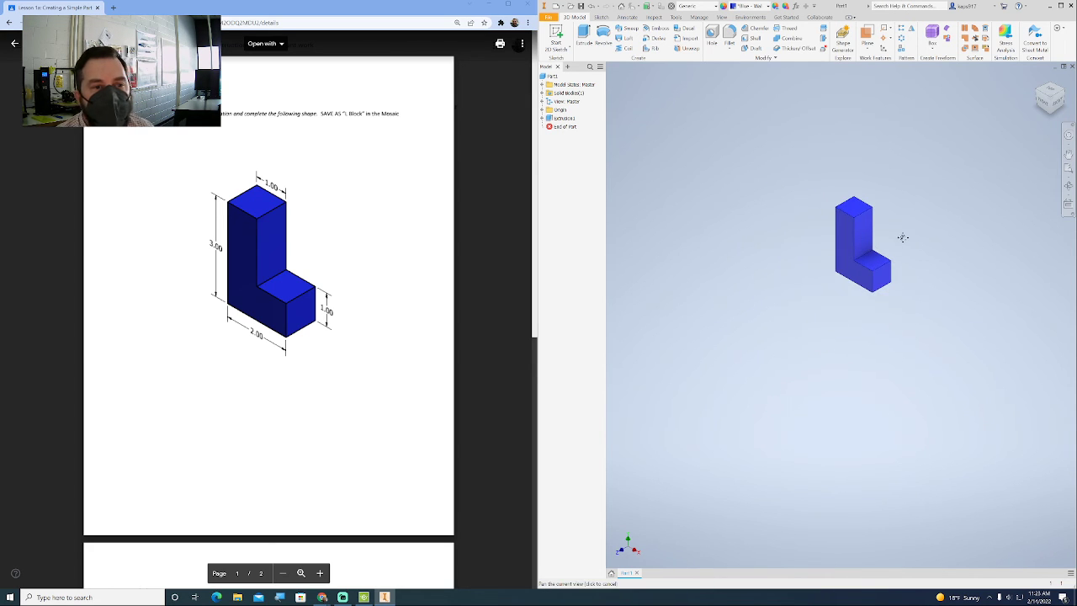
scroll(901, 233, "up", 5)
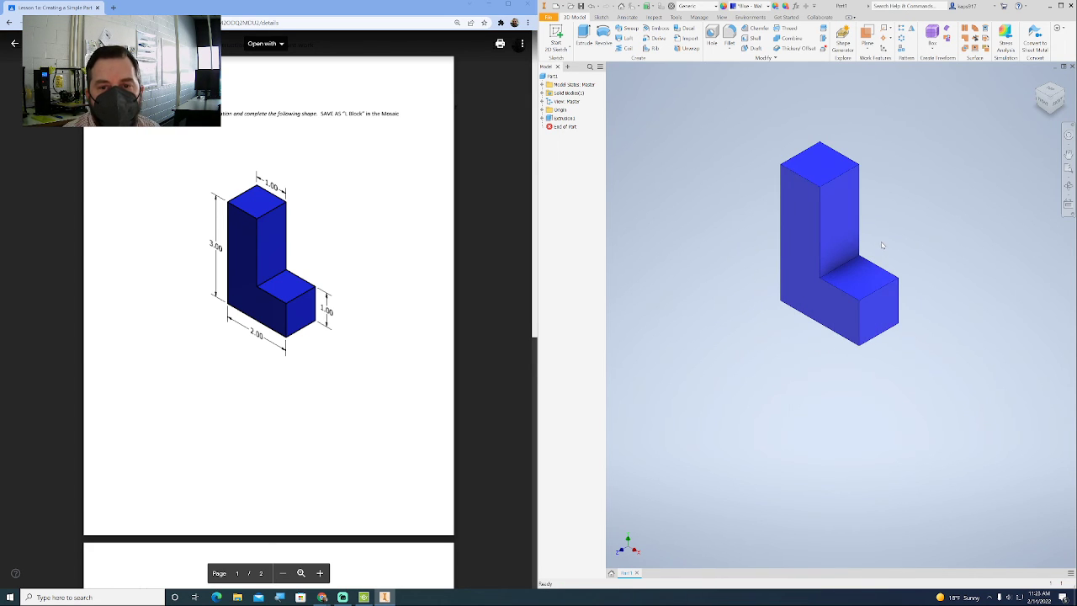
left_click(548, 17)
left_click(581, 108)
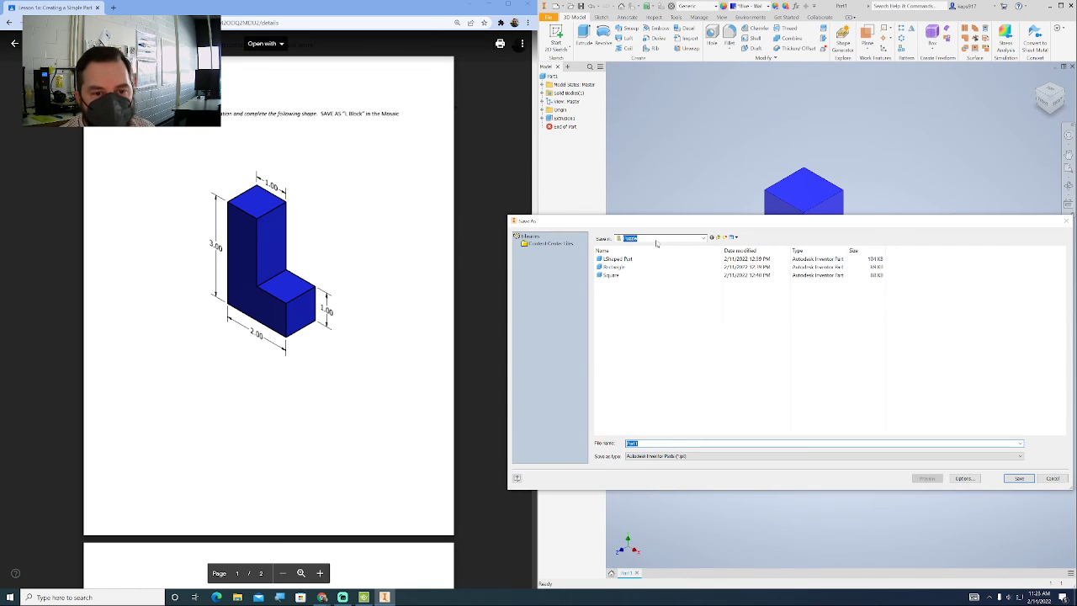
left_click(658, 240)
left_click(636, 259)
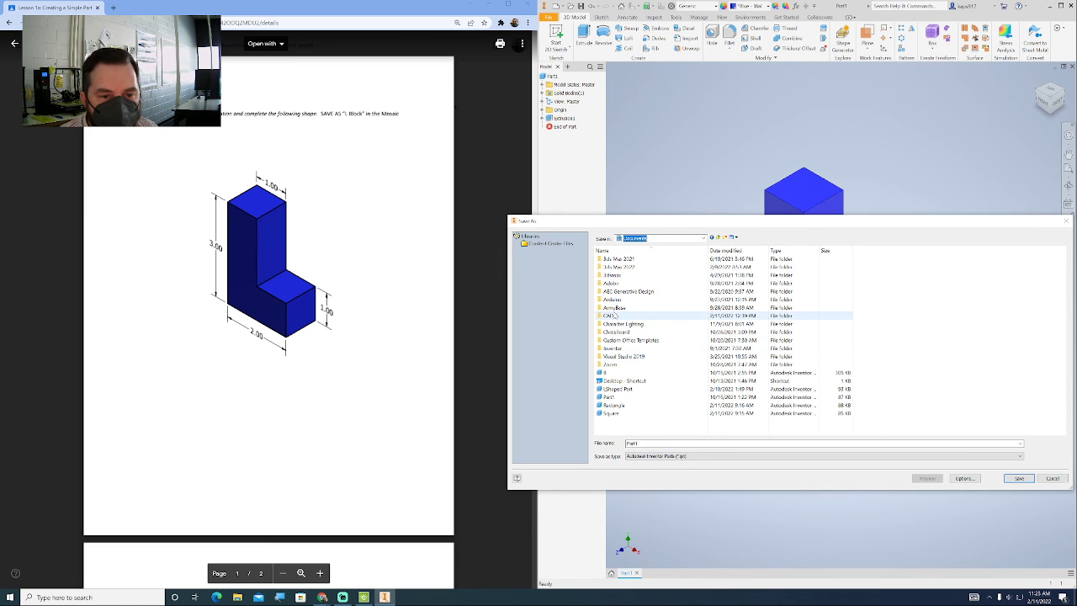
double_click(616, 317)
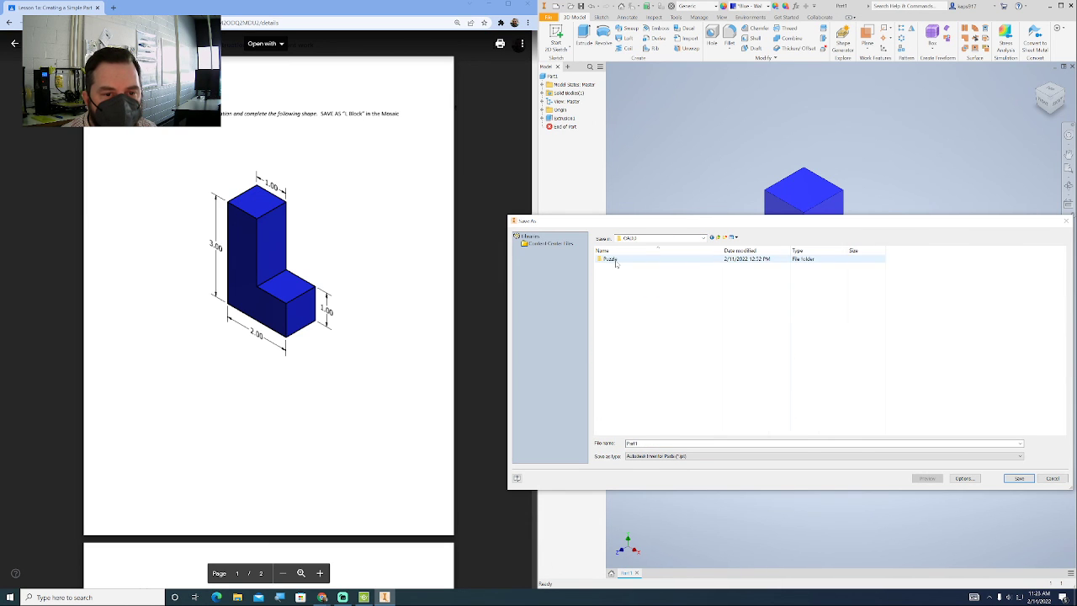
double_click(615, 261)
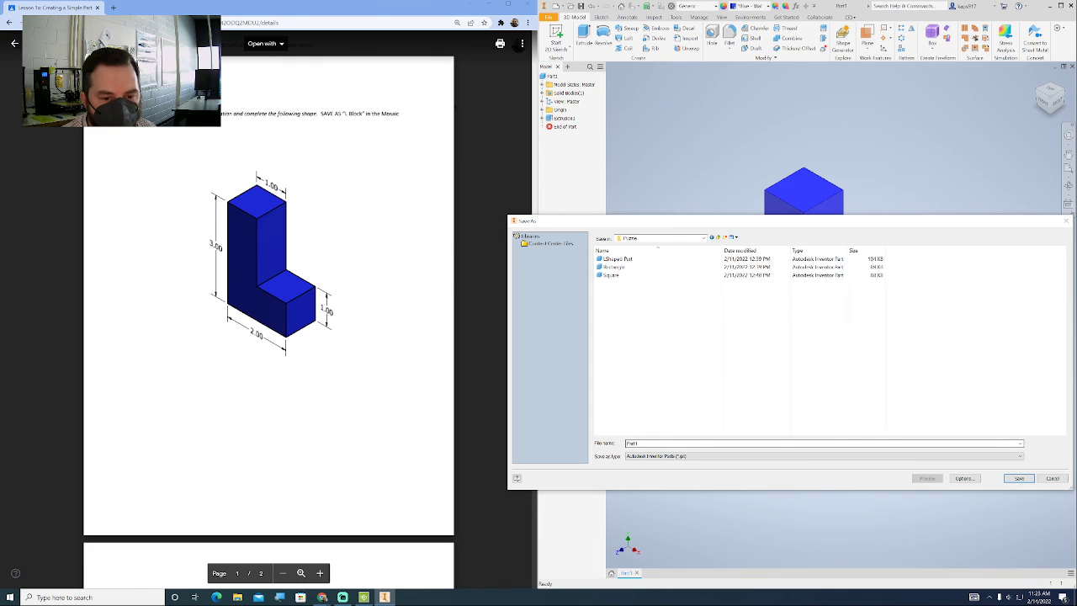
type("L")
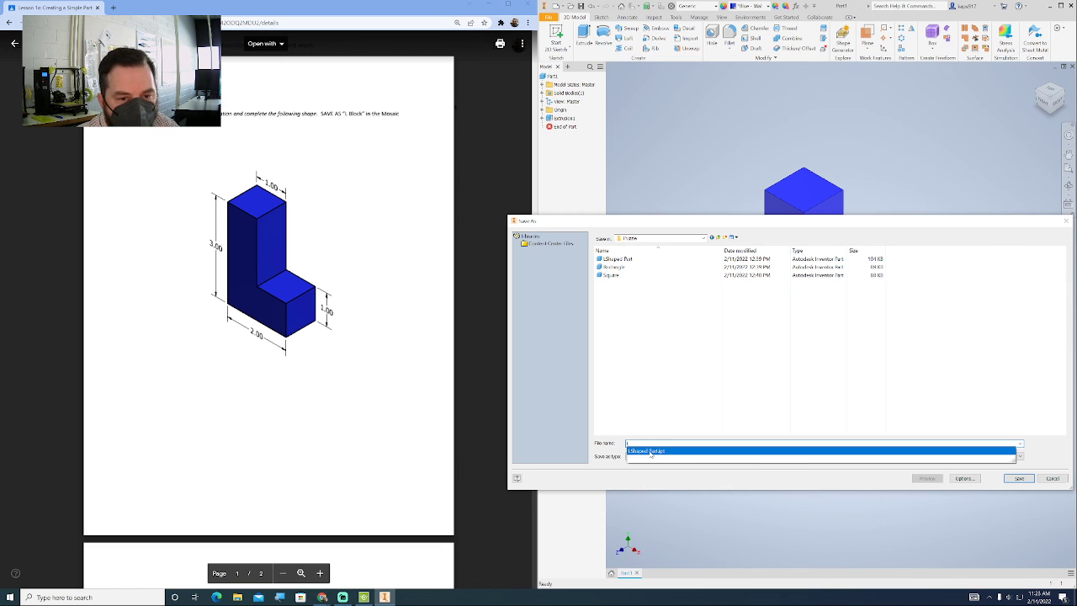
key("Return")
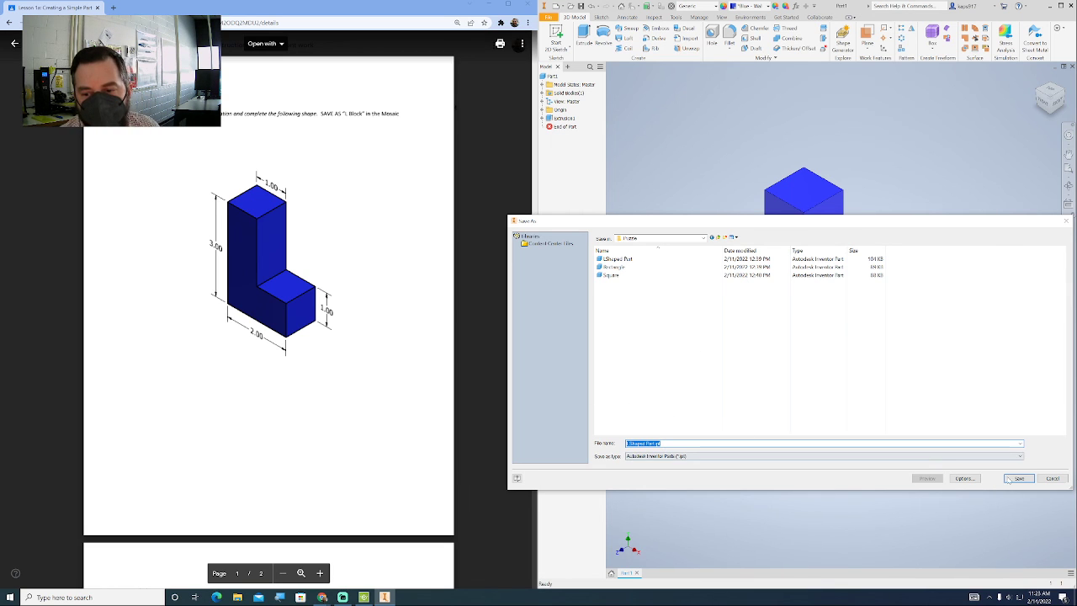
left_click(1066, 221)
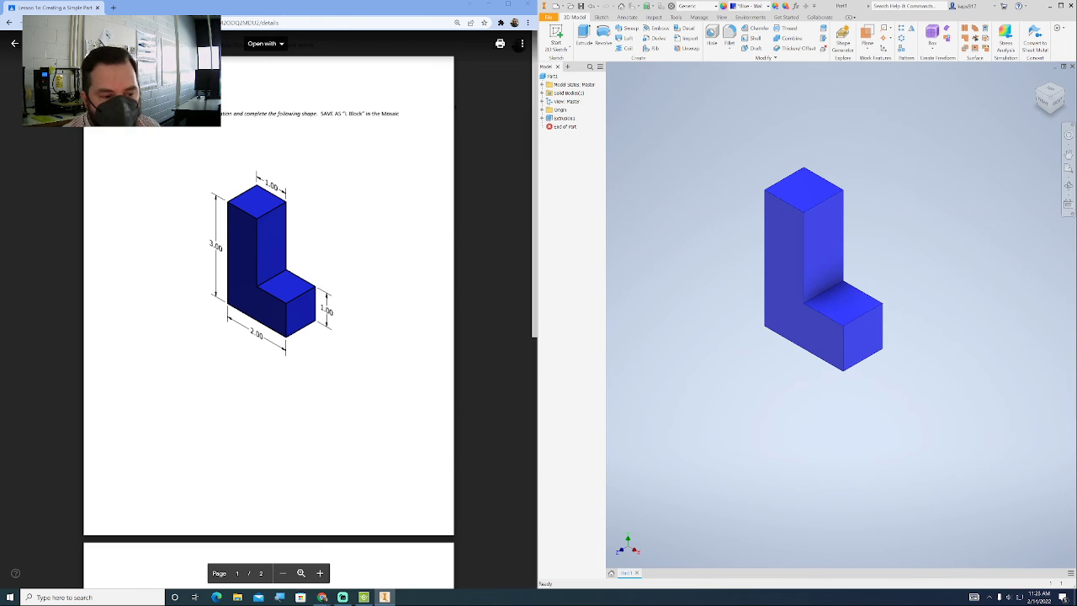
- Go to the Activity section on page 2 of the worksheet in the browser to examine the remaining shapes
scroll(269, 336, "down", 5)
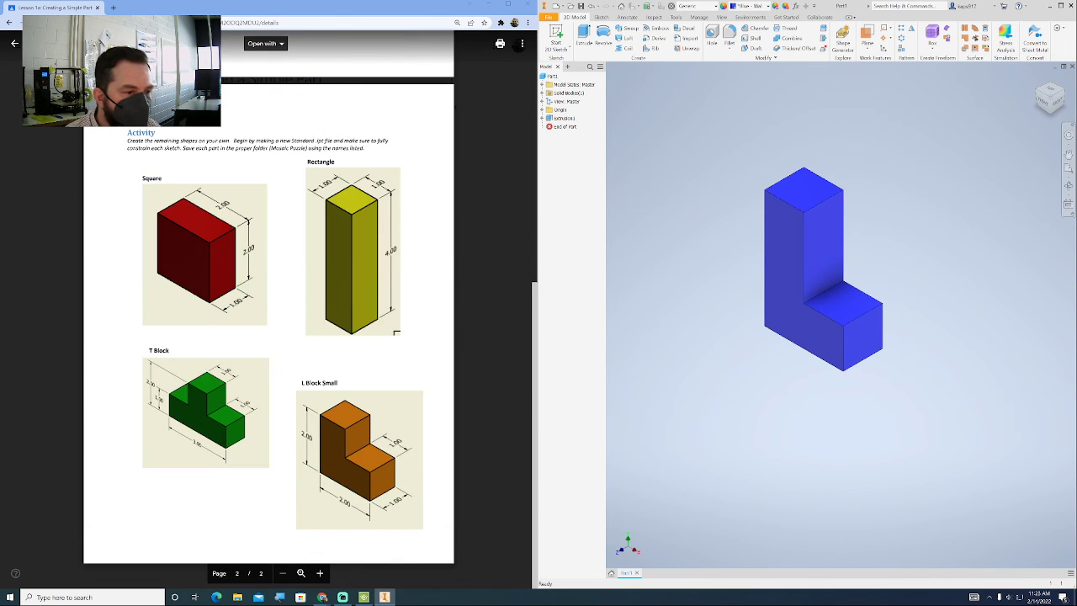